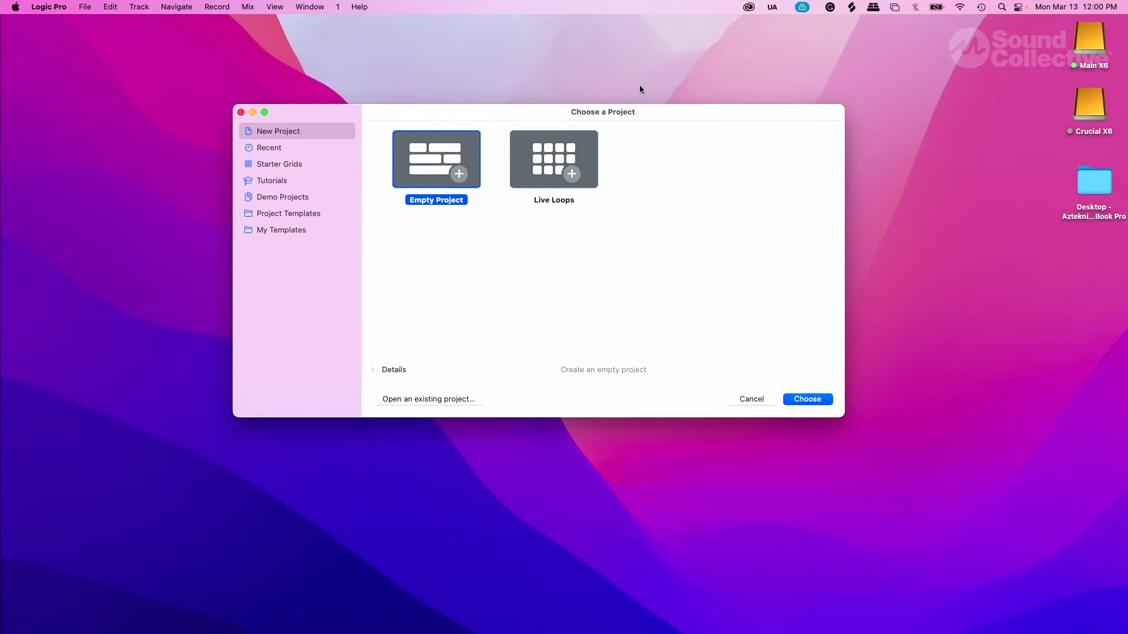
Step: Create a project from the Music For Picture template among the project templates
drag(628, 111, 643, 126)
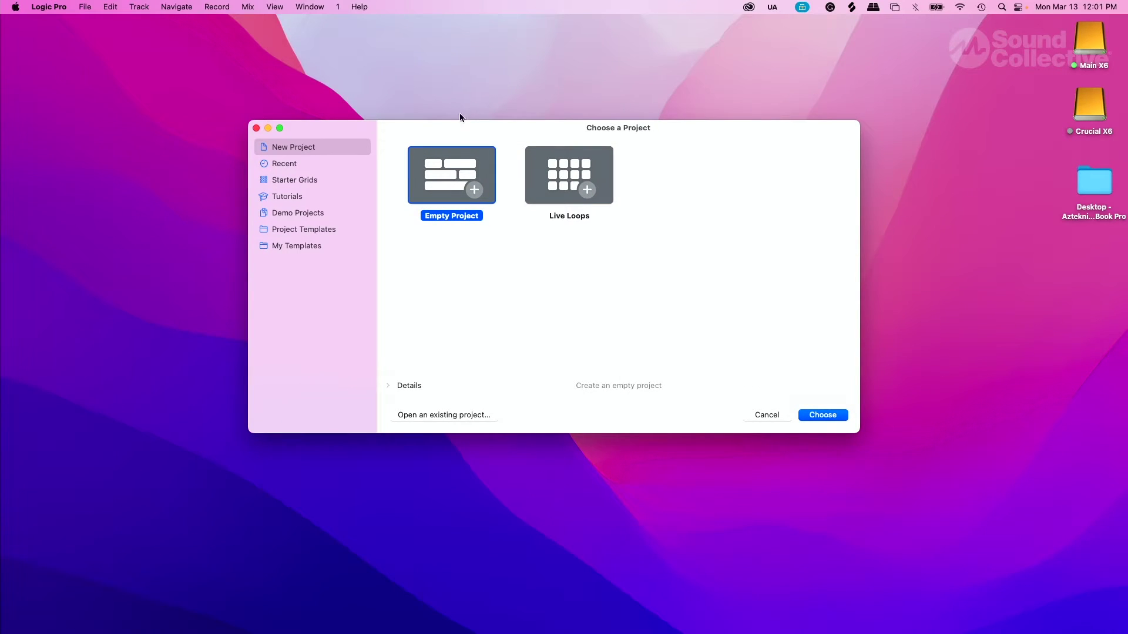
drag(458, 124, 451, 98)
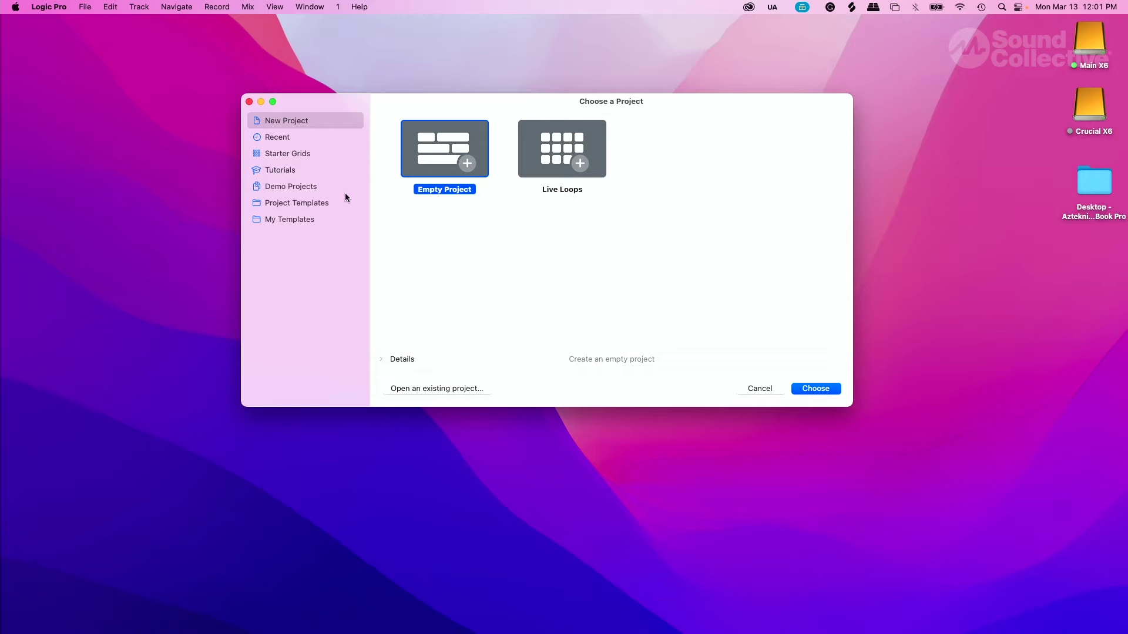
click(326, 203)
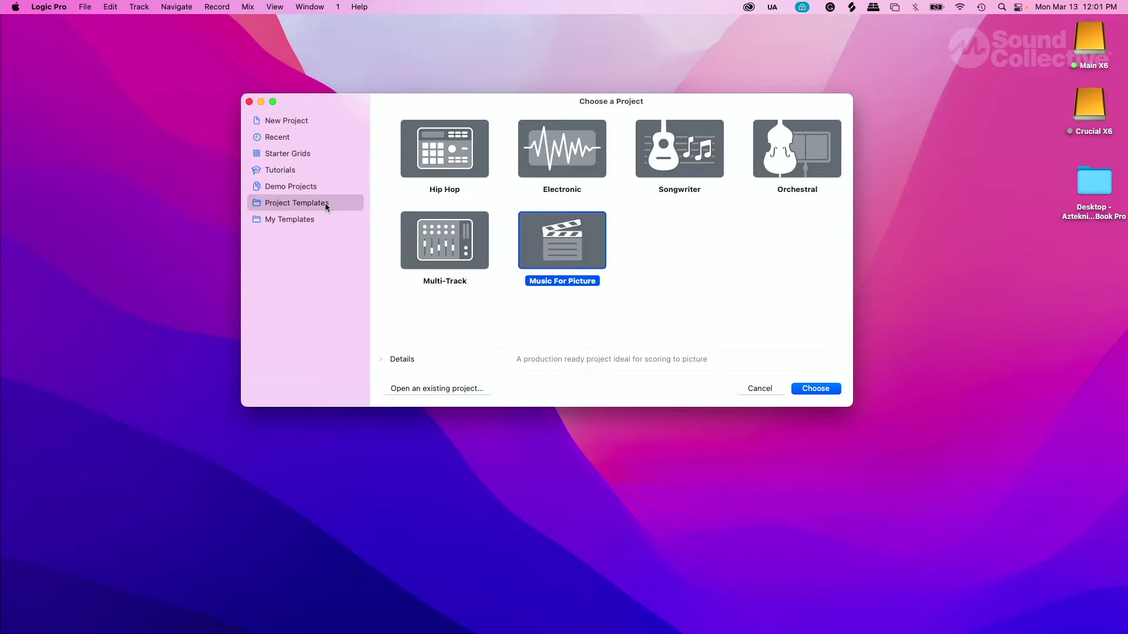
click(308, 218)
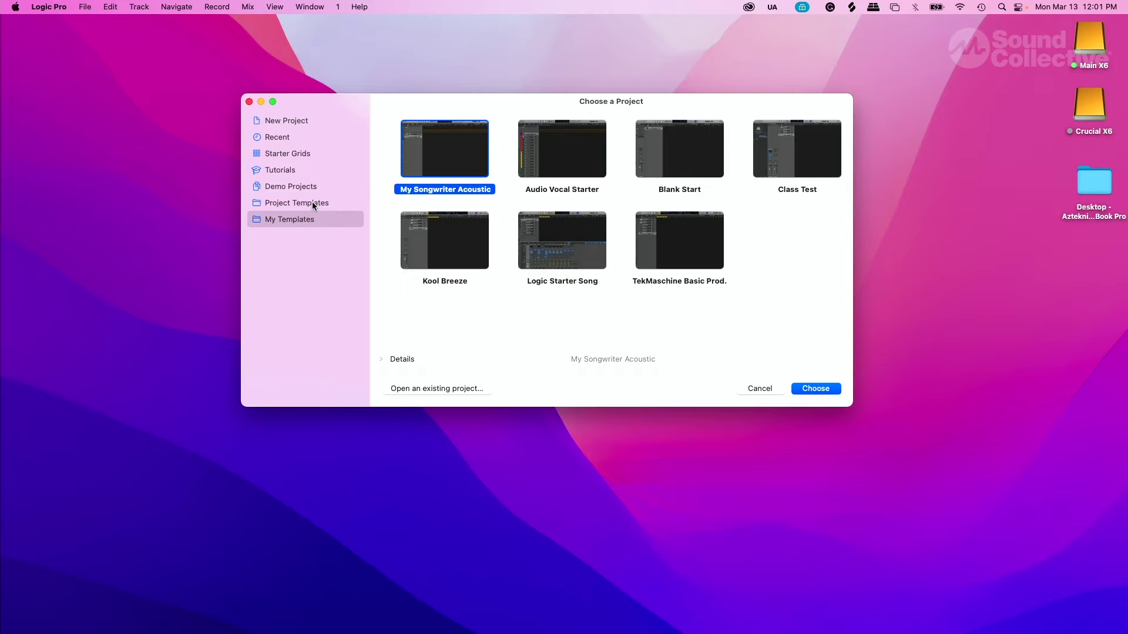
click(312, 202)
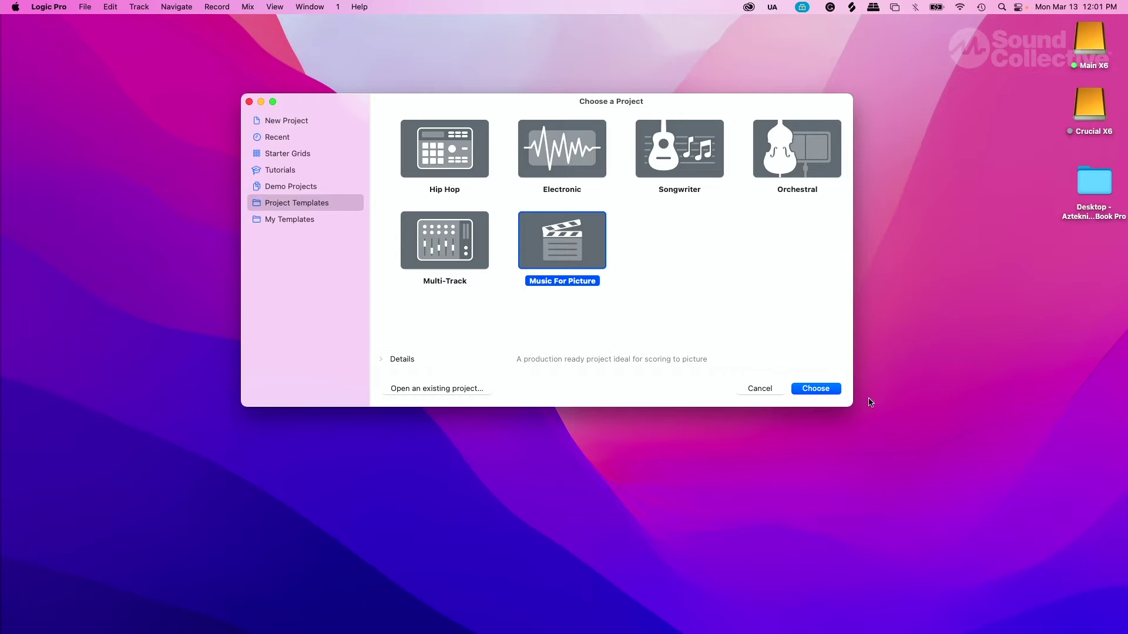
click(817, 389)
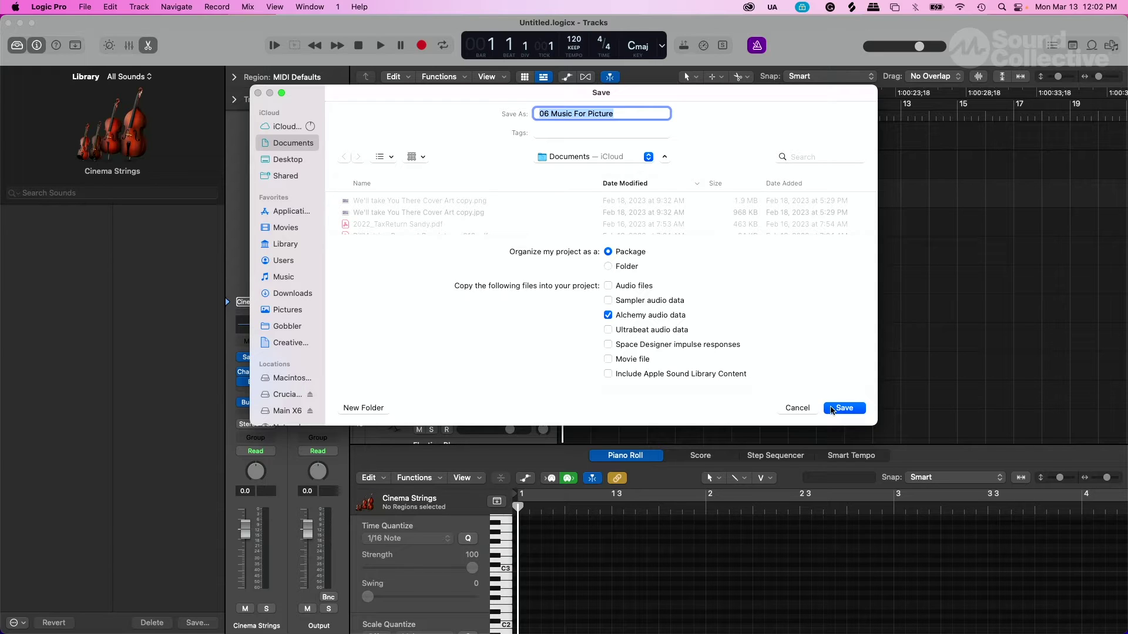
Step: Save the project as 06 Music For Picture in the iCloud Documents folder, organized as a package with Alchemy audio data included
click(608, 157)
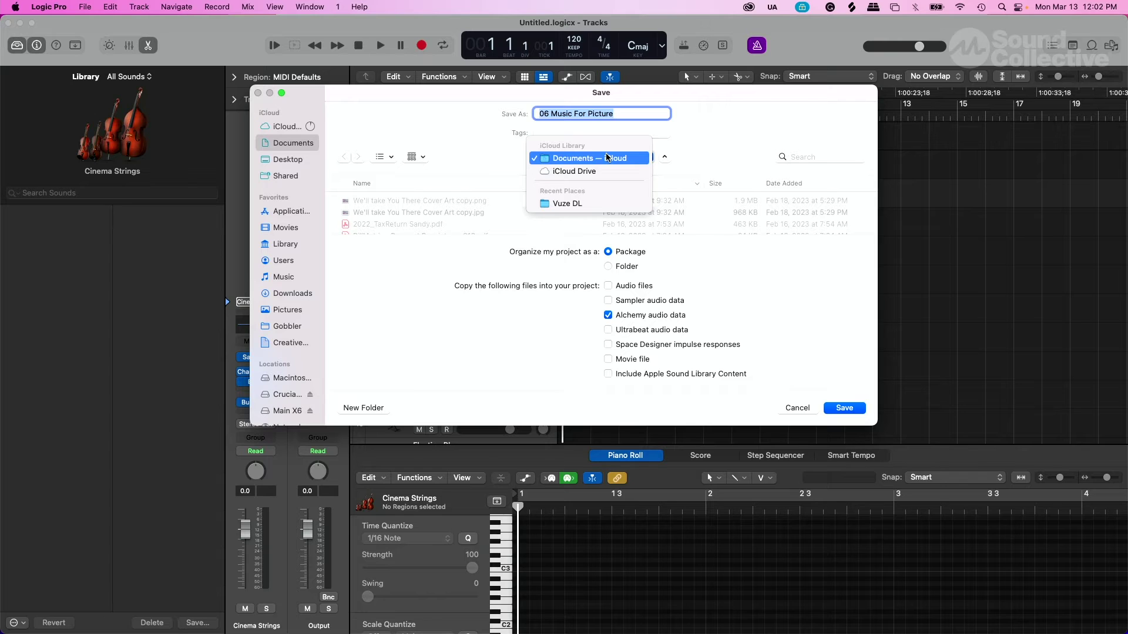
click(688, 149)
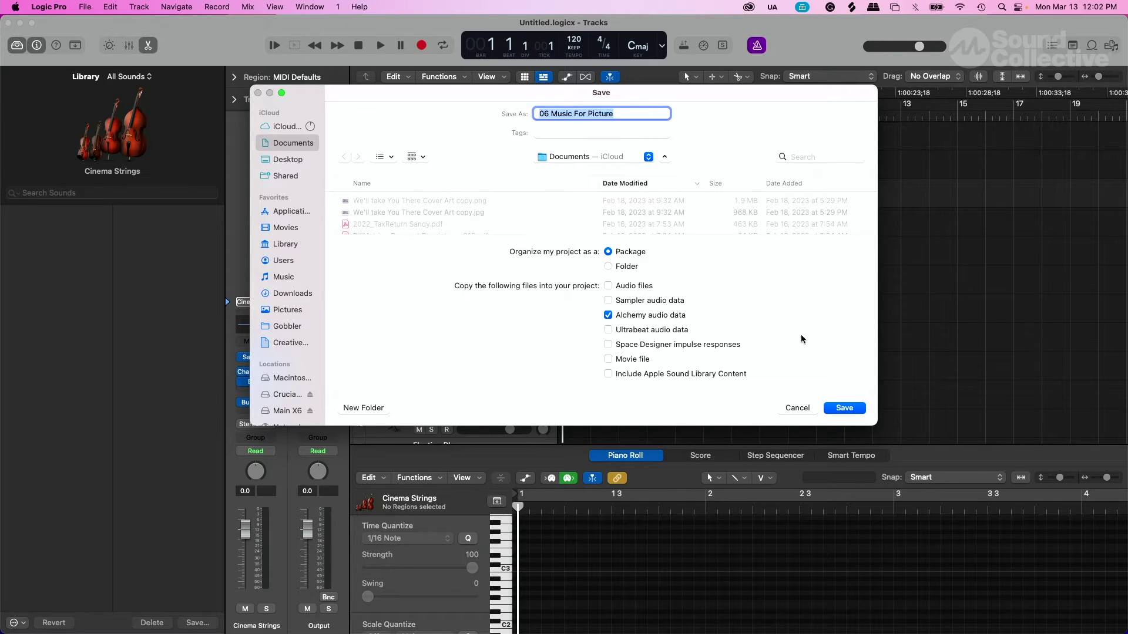
click(857, 408)
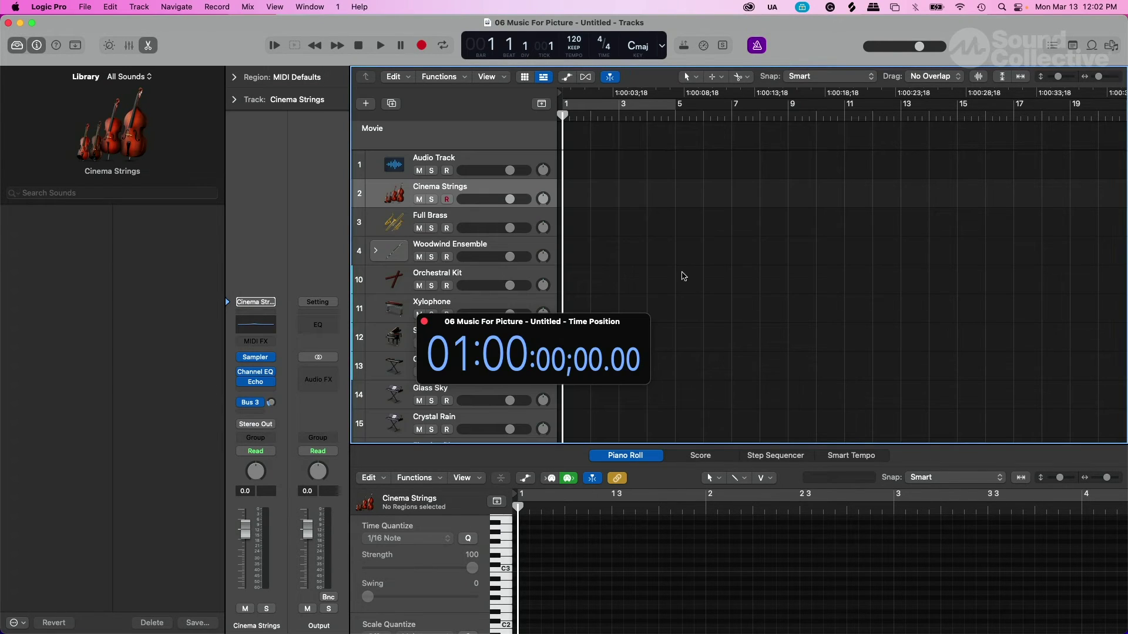
Step: Clear the floating time display from the track list and examine the template's tracks, including Full Brass, Orchestral Kit and Steinway Grand Piano
drag(604, 323, 842, 339)
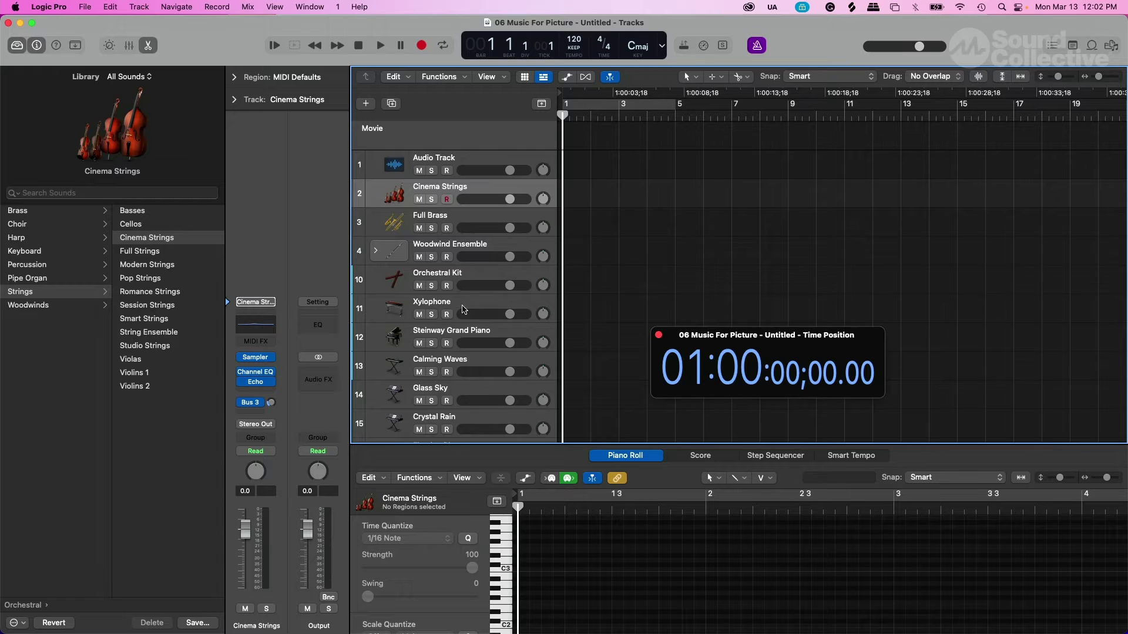
scroll(467, 306, down, 6)
scroll(467, 318, up, 10)
scroll(467, 317, down, 10)
scroll(467, 317, up, 5)
scroll(467, 317, up, 2)
click(461, 222)
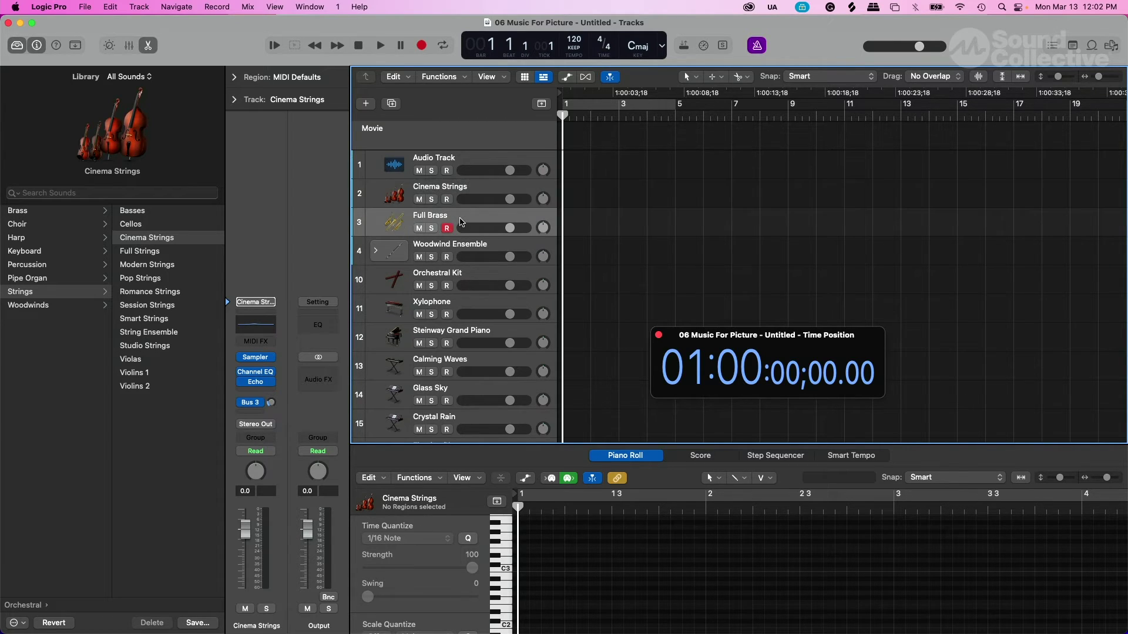
click(493, 283)
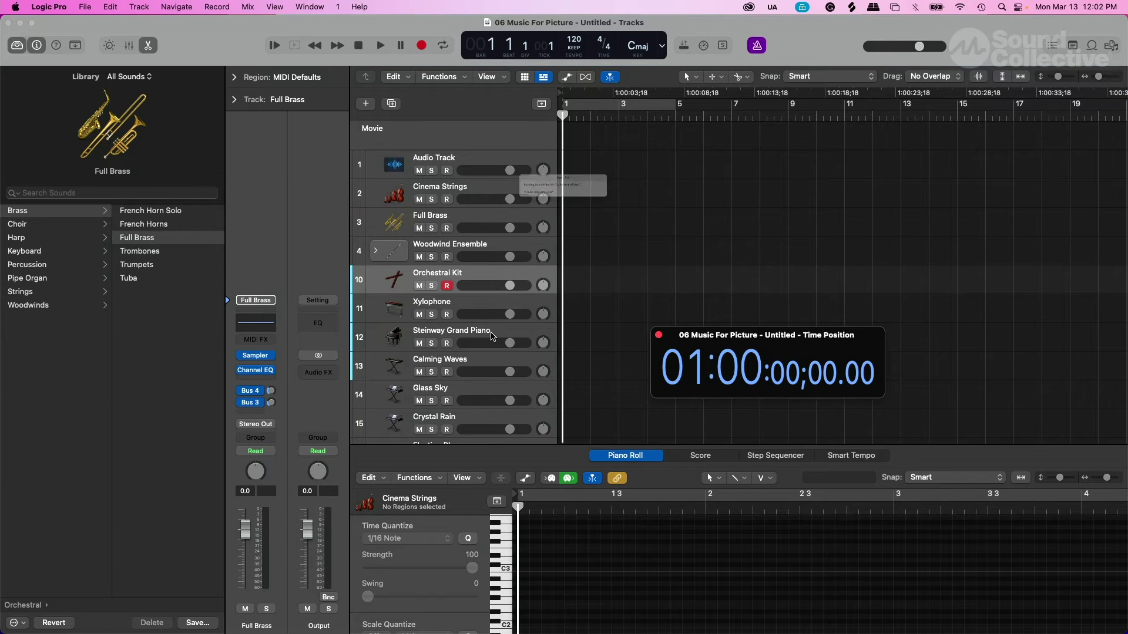
click(492, 336)
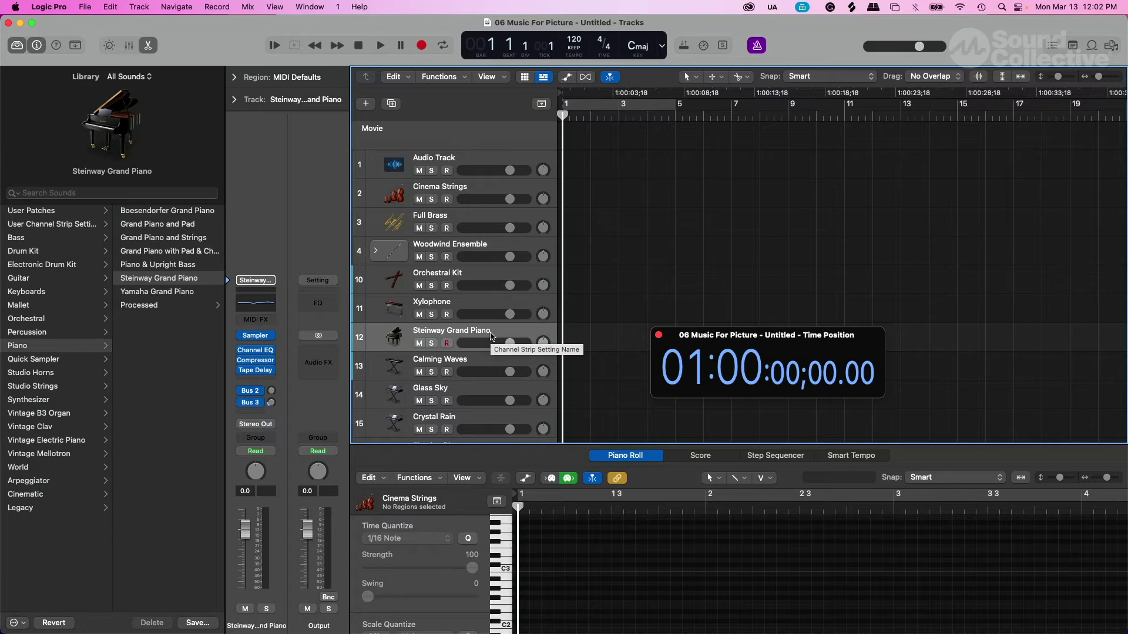
Step: Hide the sound library and reposition the floating time display over the empty lower-right part of the tracks area
drag(811, 341, 579, 379)
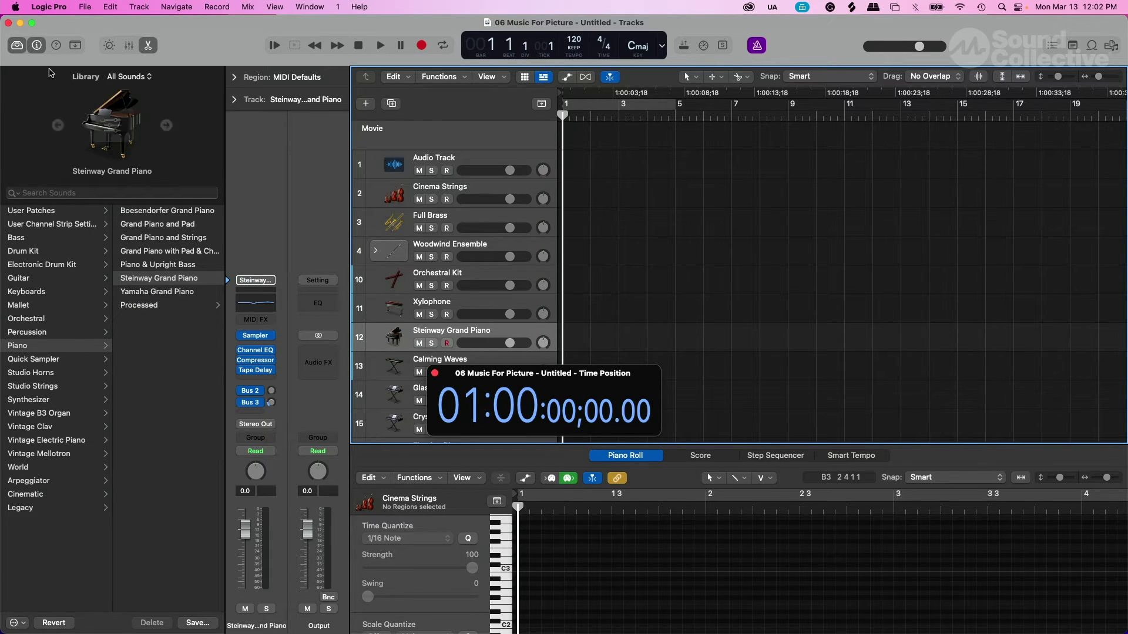
click(14, 44)
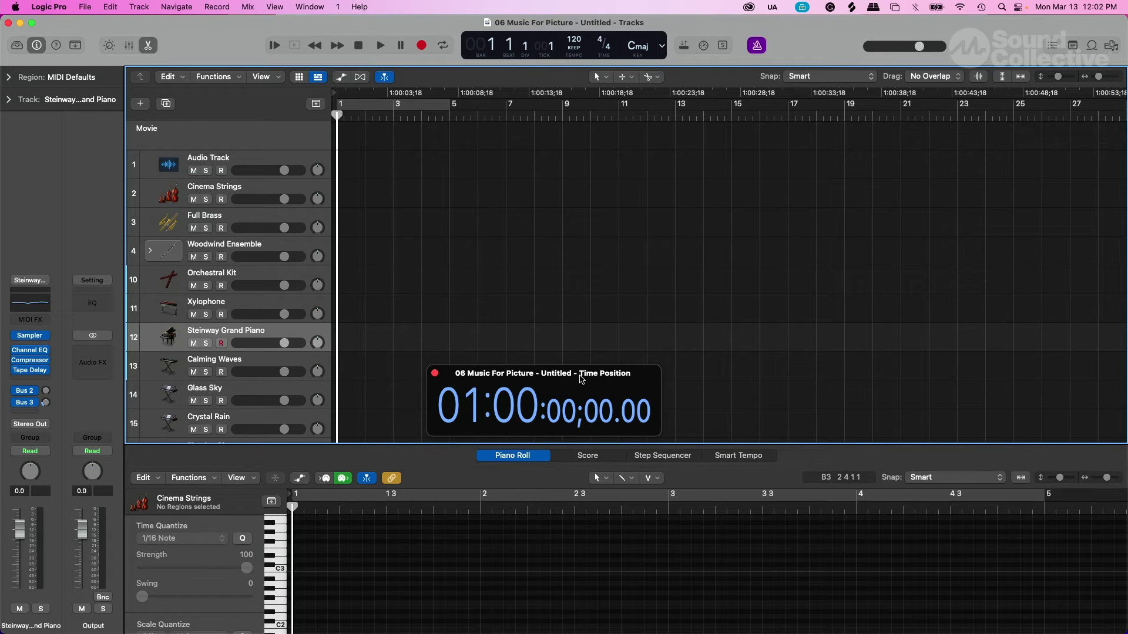
drag(583, 380, 710, 390)
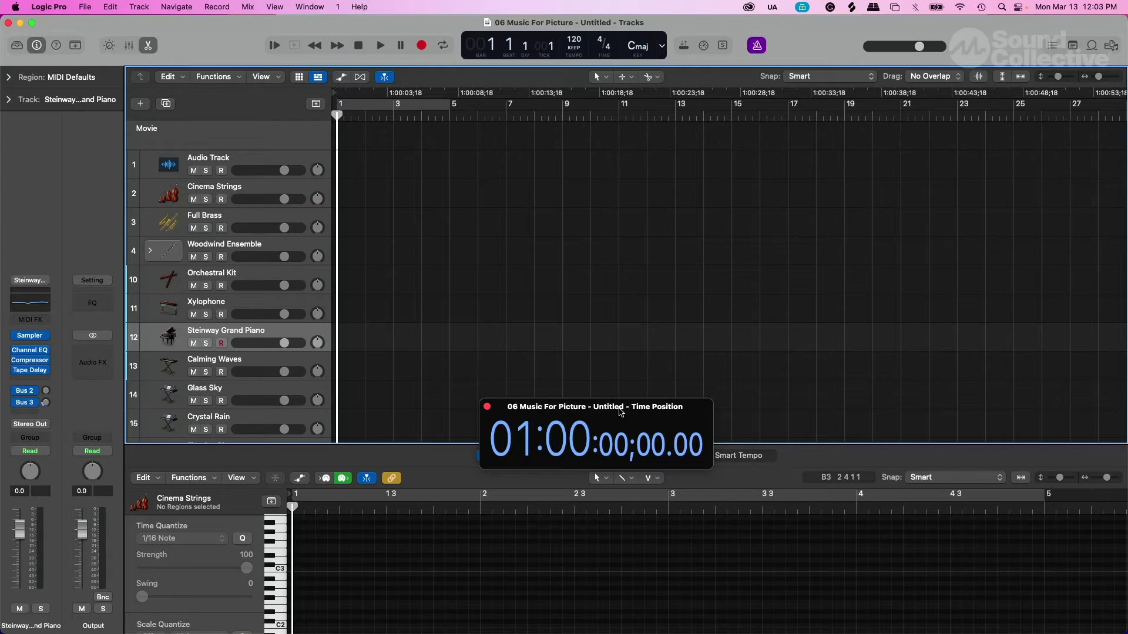
drag(620, 412, 917, 402)
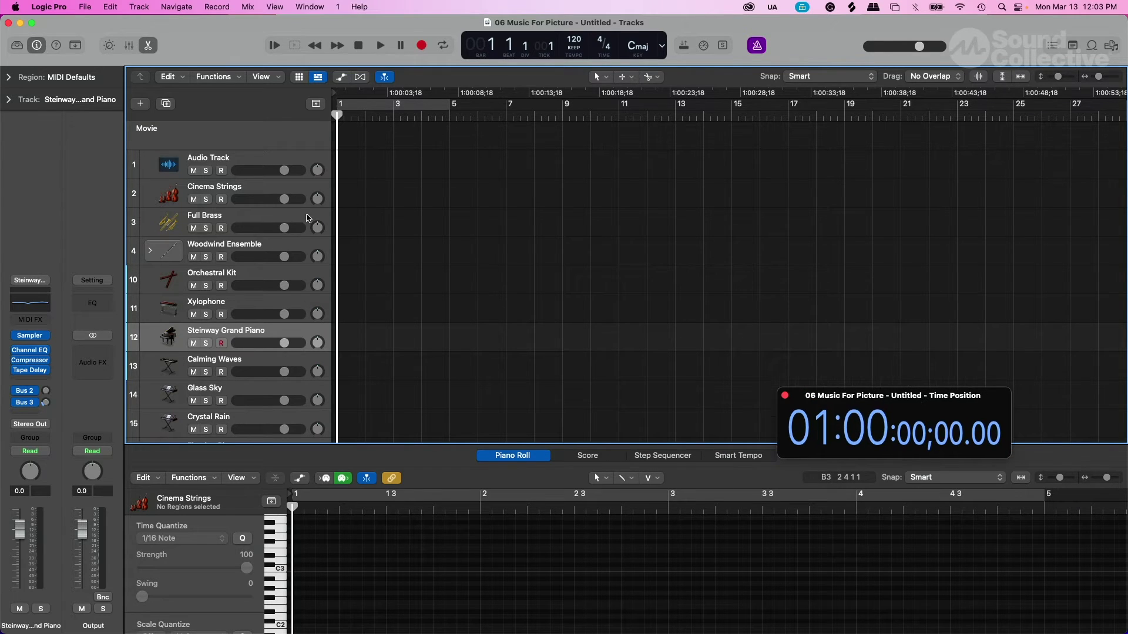
Step: Open Way Of The Dragon dvd rip Xvid_Rets copy.mov from Crucial X6's Disney Mix Stems folder, extracting its audio and using 25 fps
scroll(223, 247, up, 3)
click(178, 132)
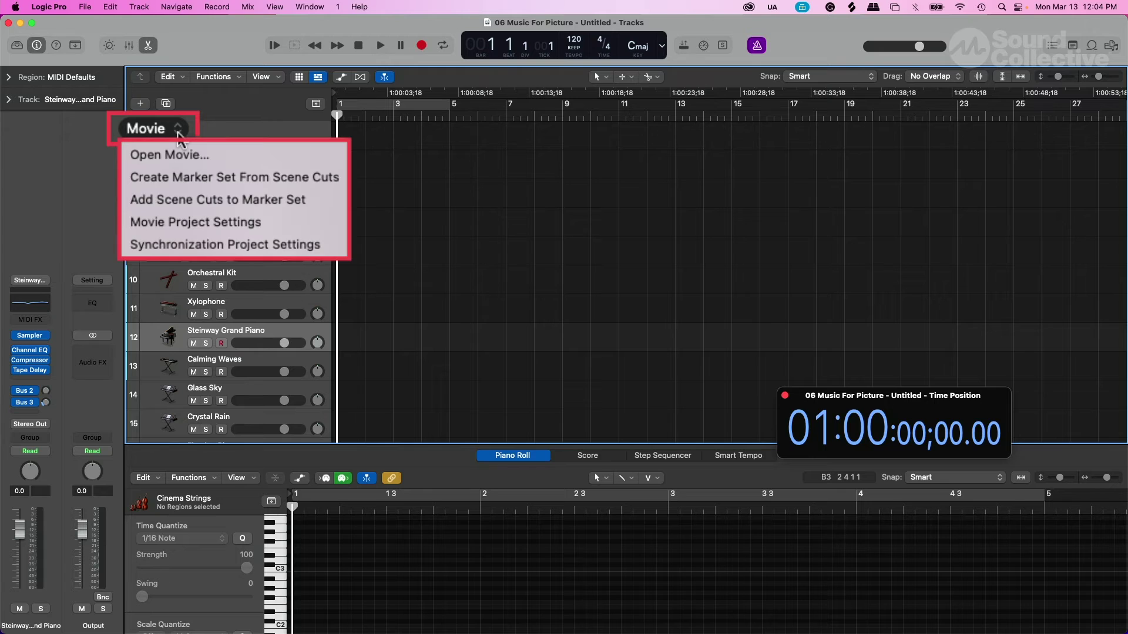
click(221, 156)
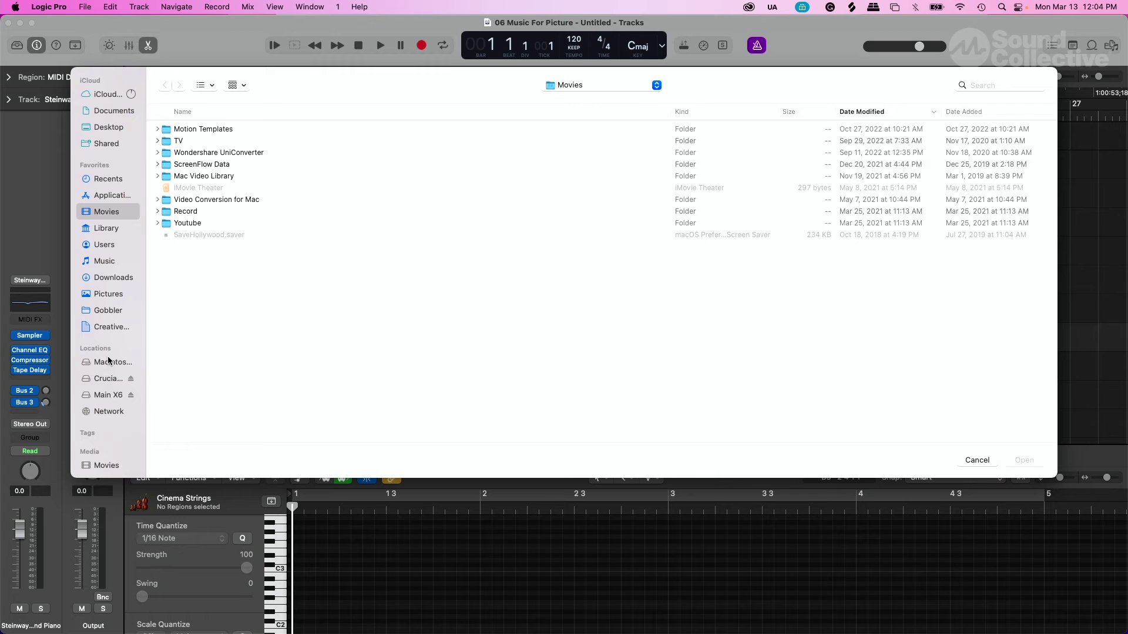
click(113, 381)
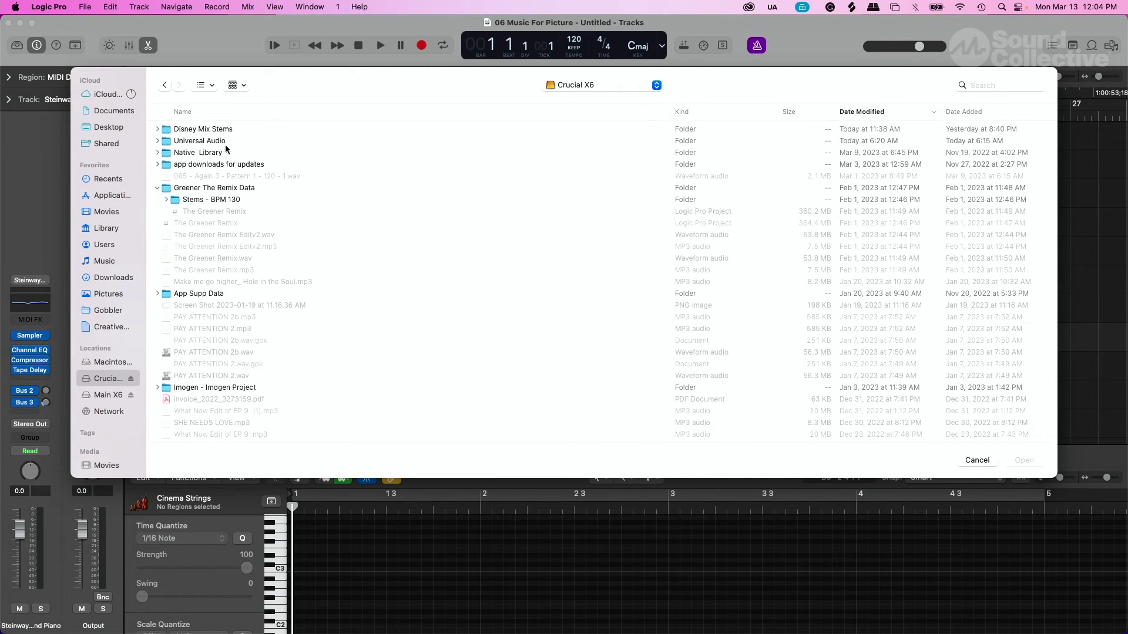
double_click(215, 130)
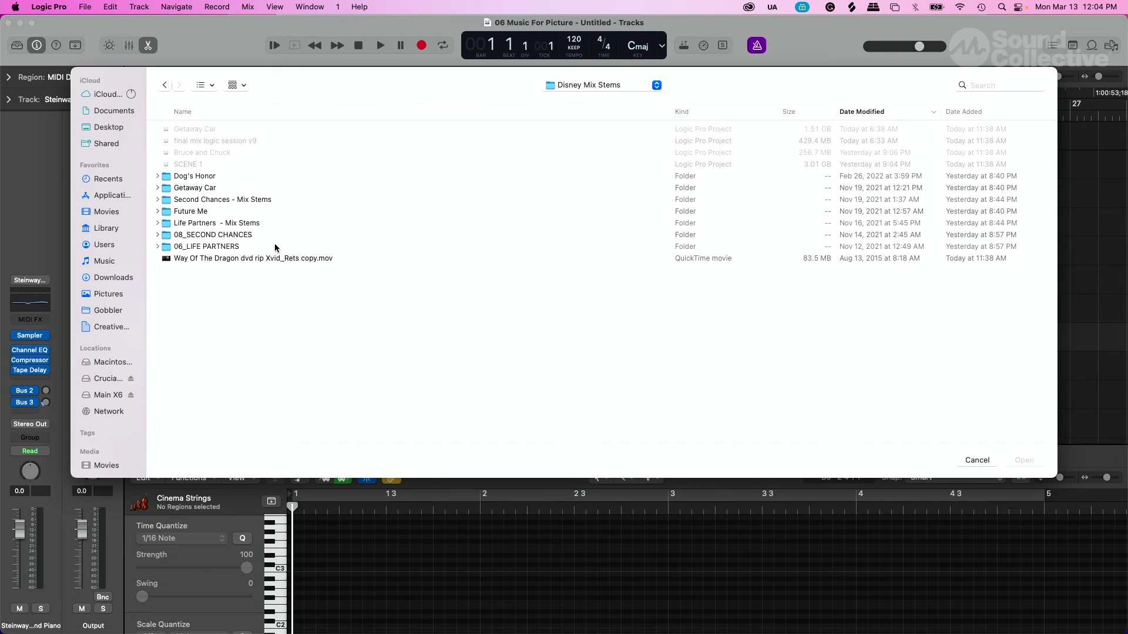
click(265, 259)
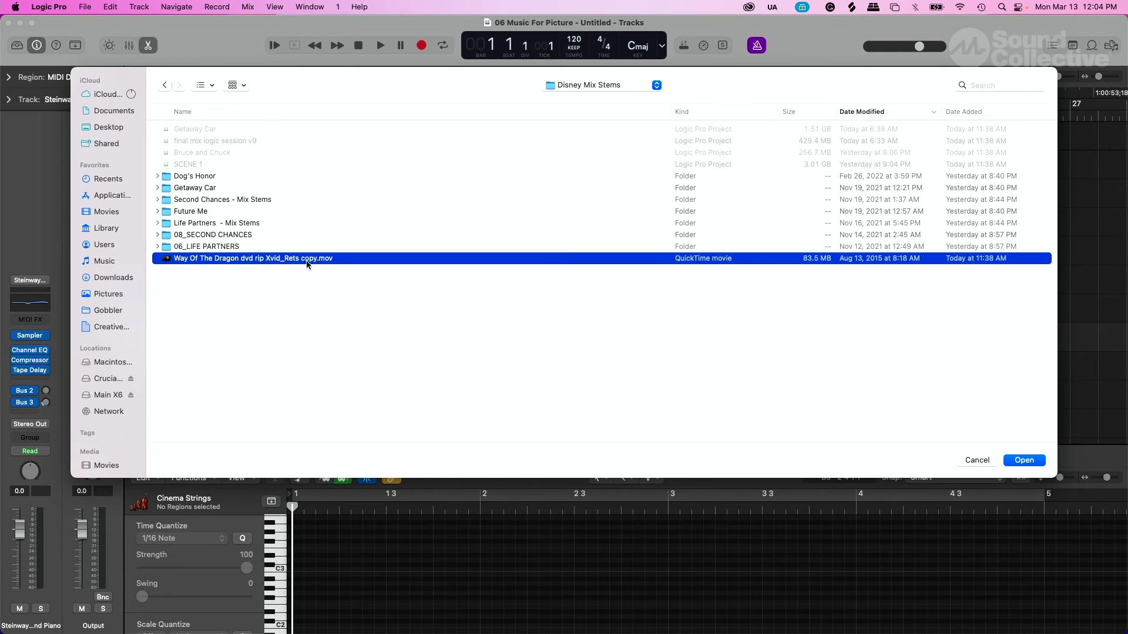
click(1042, 465)
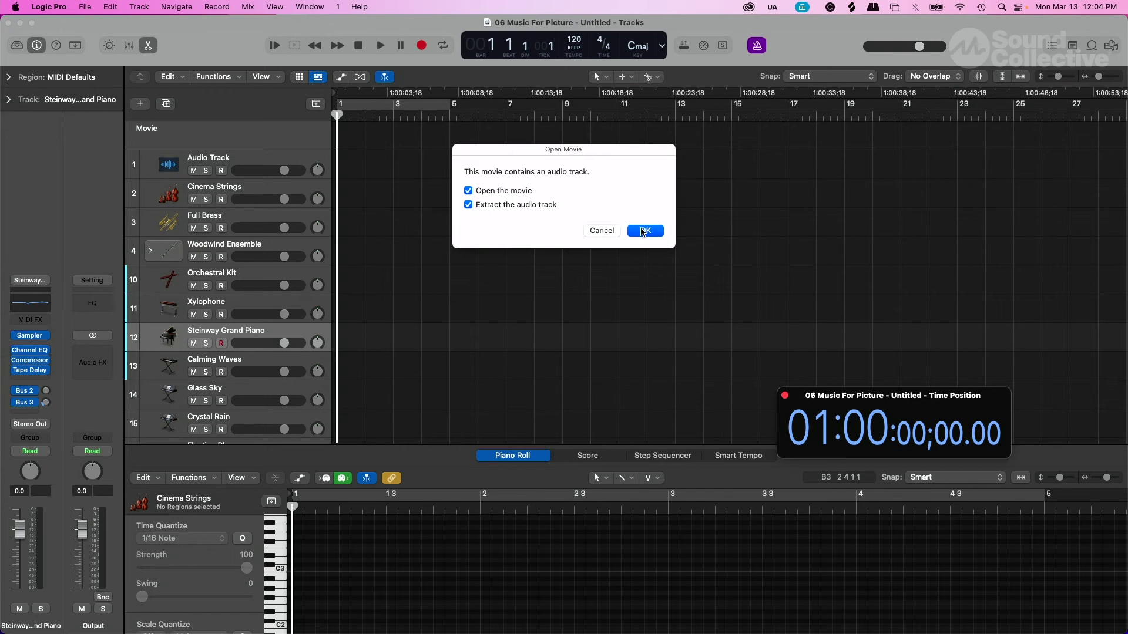
click(643, 231)
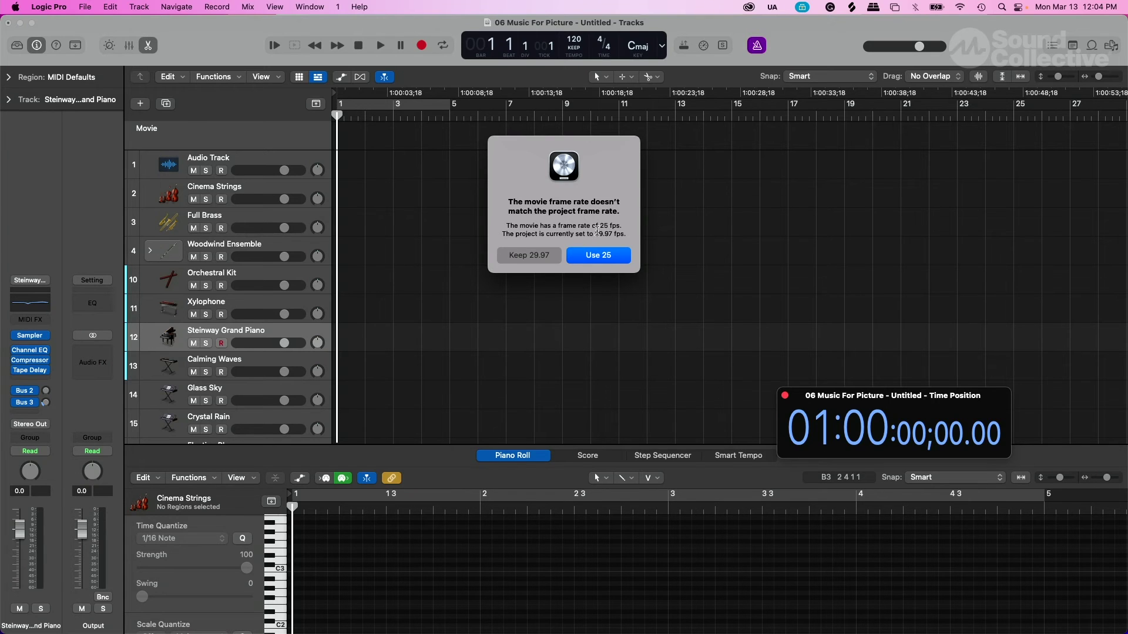
click(611, 259)
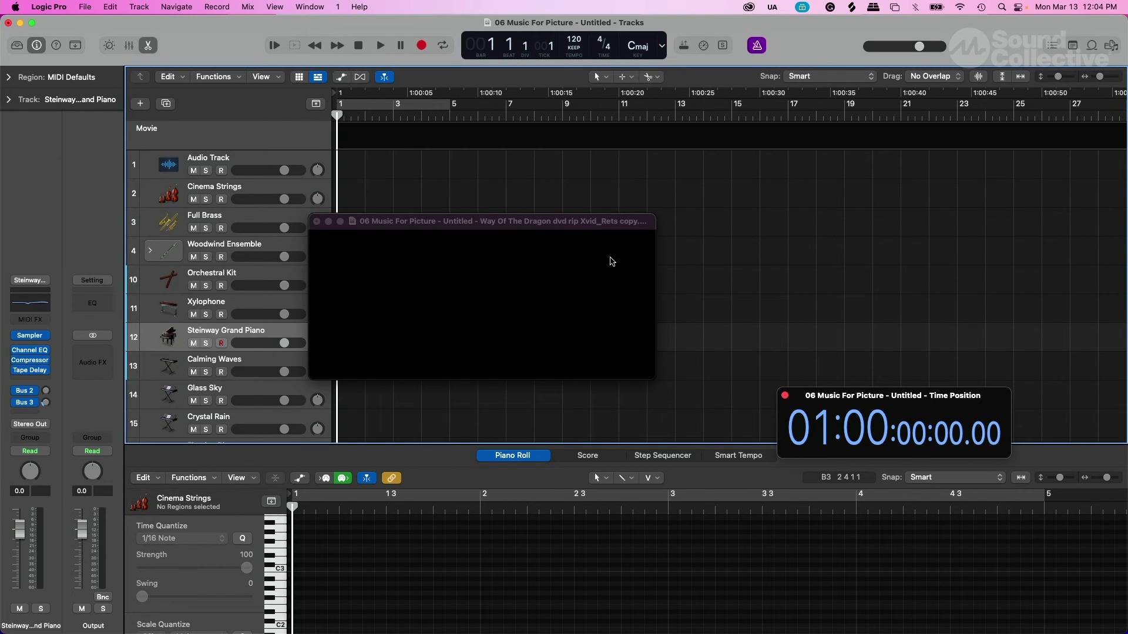